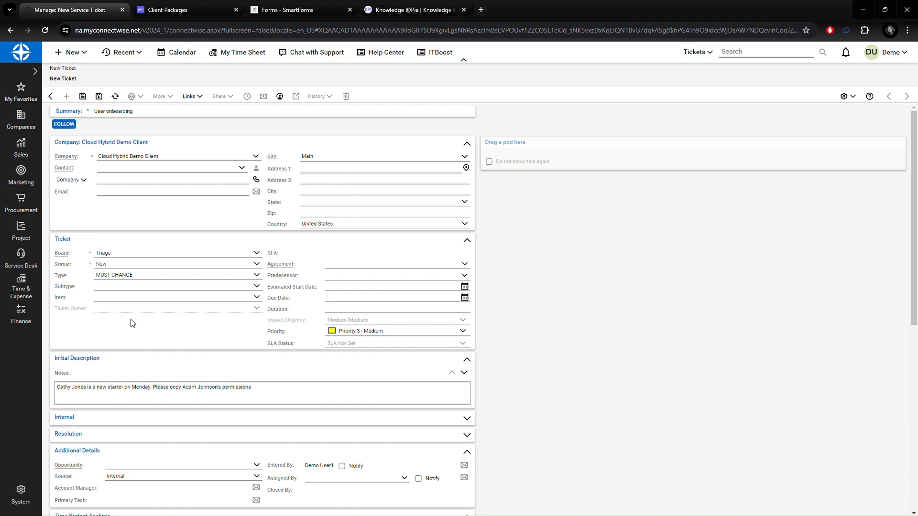
Save the User onboarding ticket for Cloud Hybrid Demo Client as ticket #2397.
{"action": "left_click", "coordinate": [83, 97]}
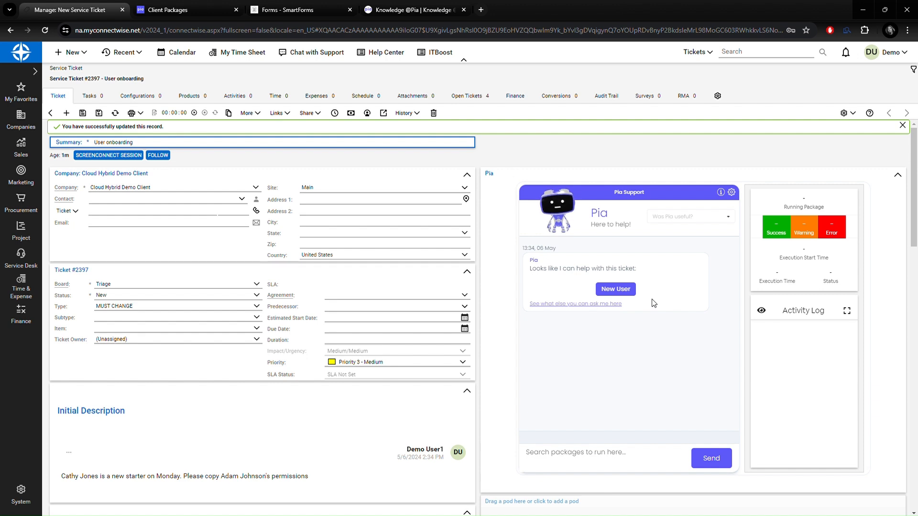
Browse Pia's Staff Changes package list, then go back to the Pia chat.
{"action": "left_click", "coordinate": [575, 304]}
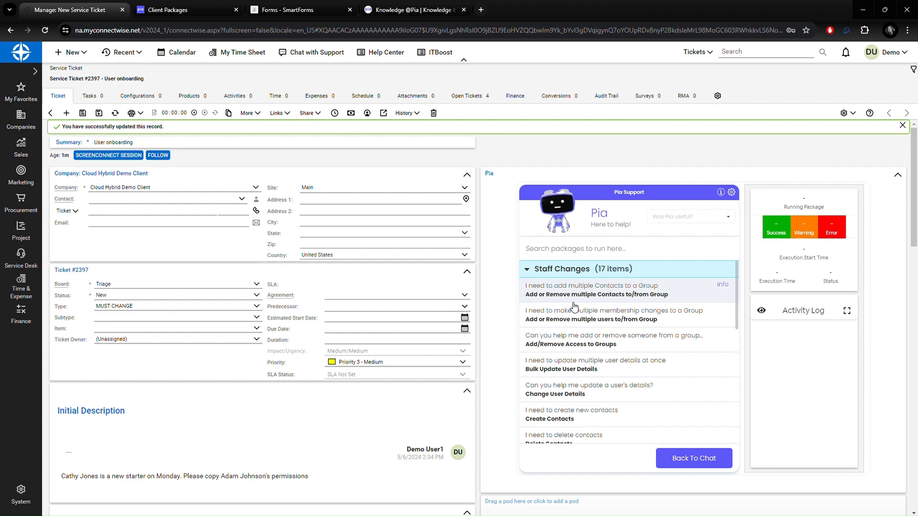
{"action": "left_click", "coordinate": [693, 459]}
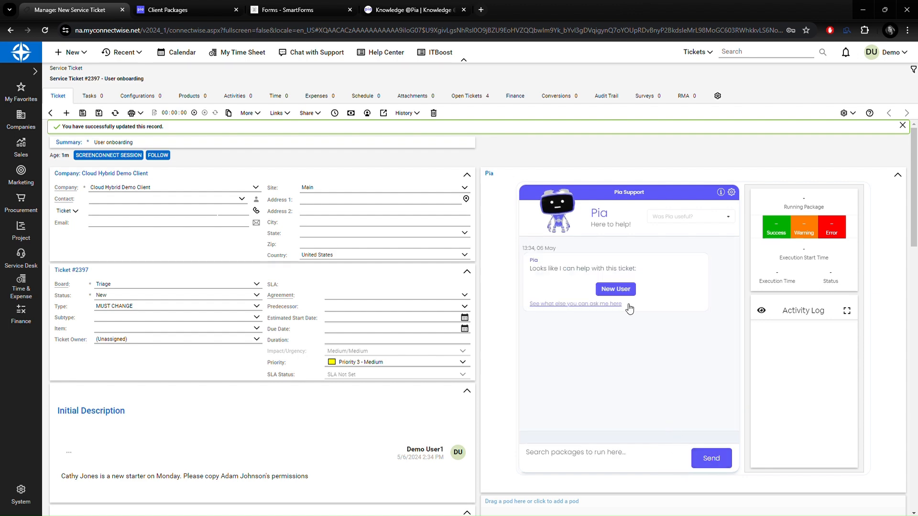
Start Pia's New User package with a Microsoft 365 Business Standard licence.
{"action": "left_click", "coordinate": [616, 289]}
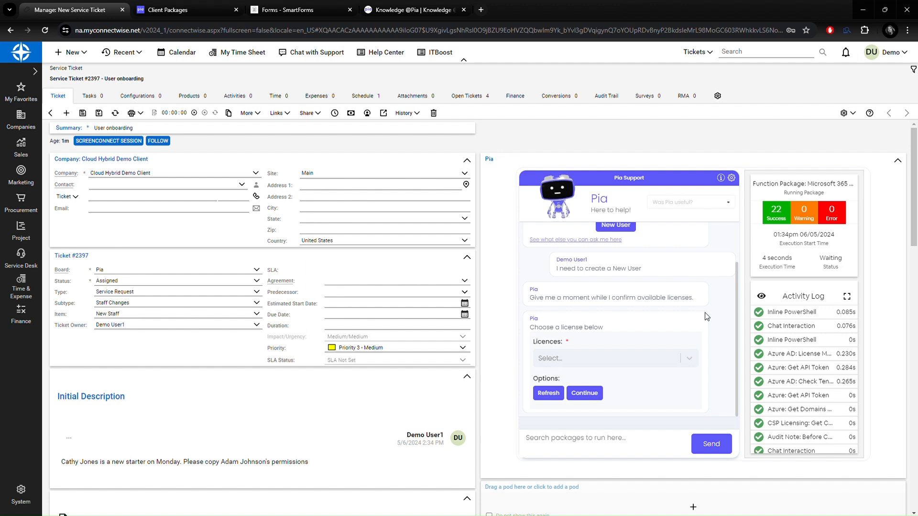
{"action": "left_click", "coordinate": [689, 358]}
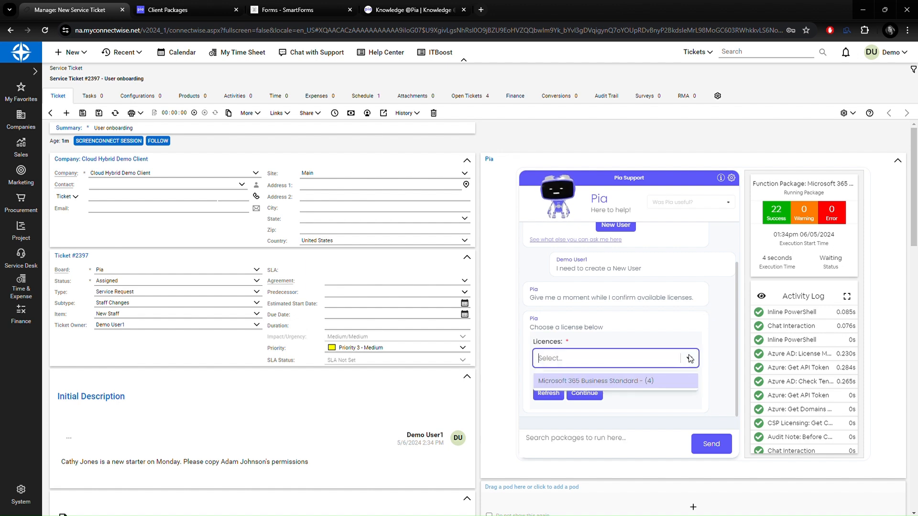
{"action": "left_click", "coordinate": [655, 381]}
{"action": "left_click", "coordinate": [591, 409]}
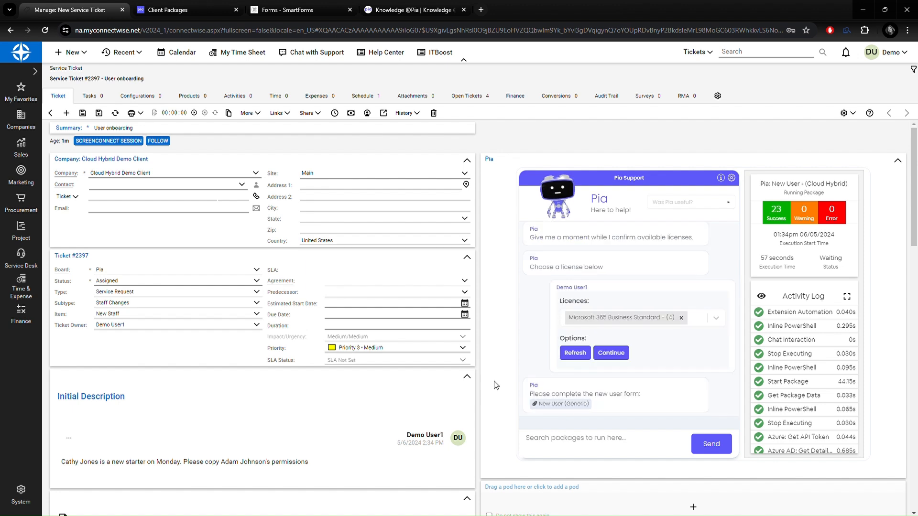
Enter the new starter's first and last name in the New User (Generic) form.
{"action": "left_click", "coordinate": [563, 404]}
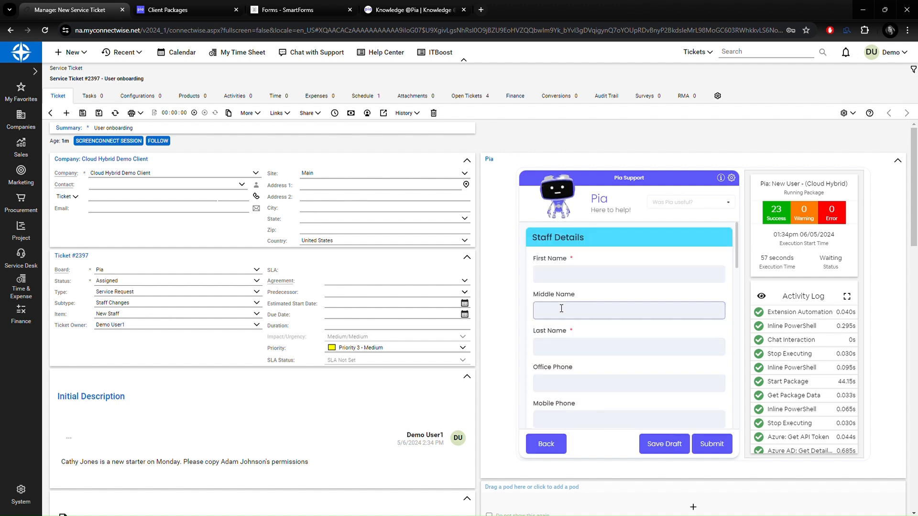
{"action": "left_click", "coordinate": [549, 282]}
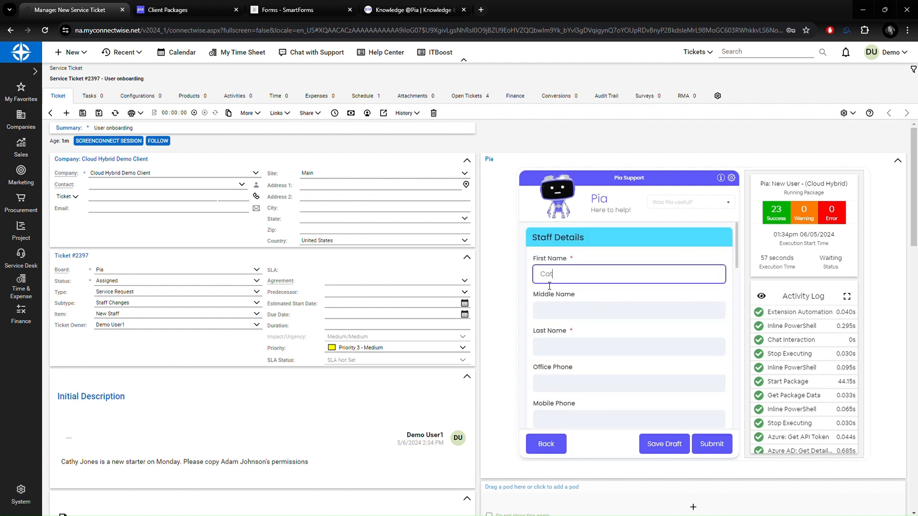
{"action": "key", "text": "Tab"}
{"action": "key", "text": "Tab"}
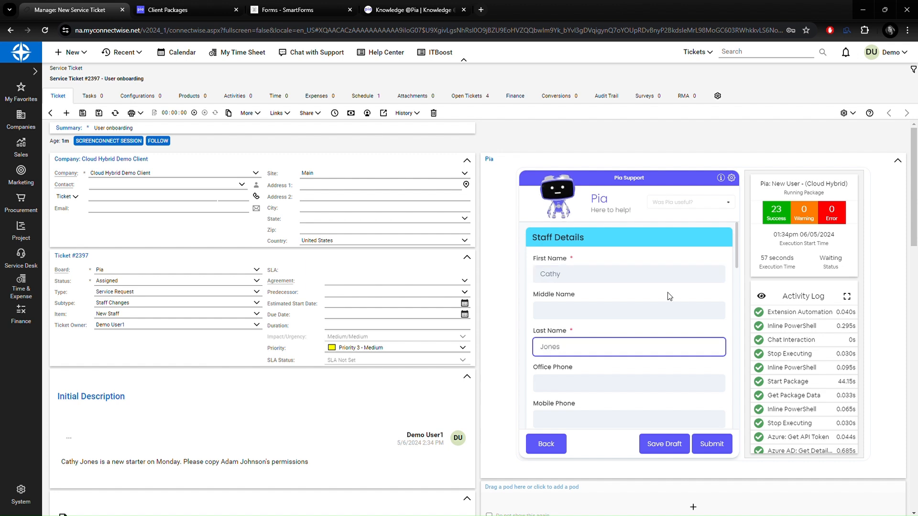
{"action": "scroll", "coordinate": [668, 296], "scroll_direction": "down", "scroll_amount": 6}
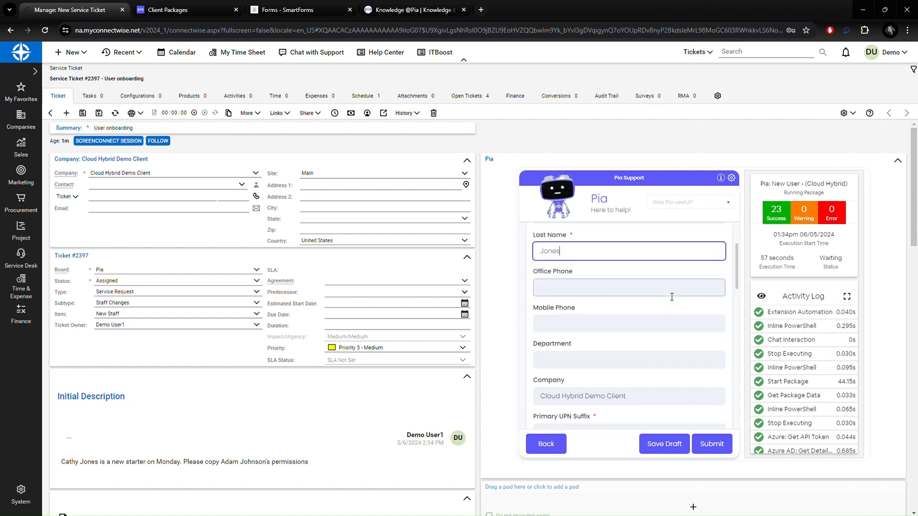
{"action": "scroll", "coordinate": [667, 293], "scroll_direction": "down", "scroll_amount": 8}
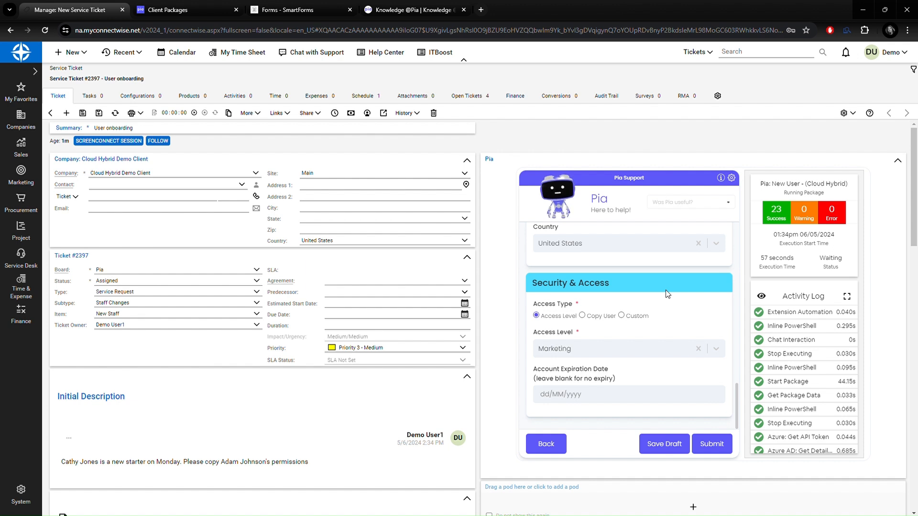
Set Access Type to Copy User, choose the colleague to copy, and submit the form.
{"action": "left_click", "coordinate": [713, 351]}
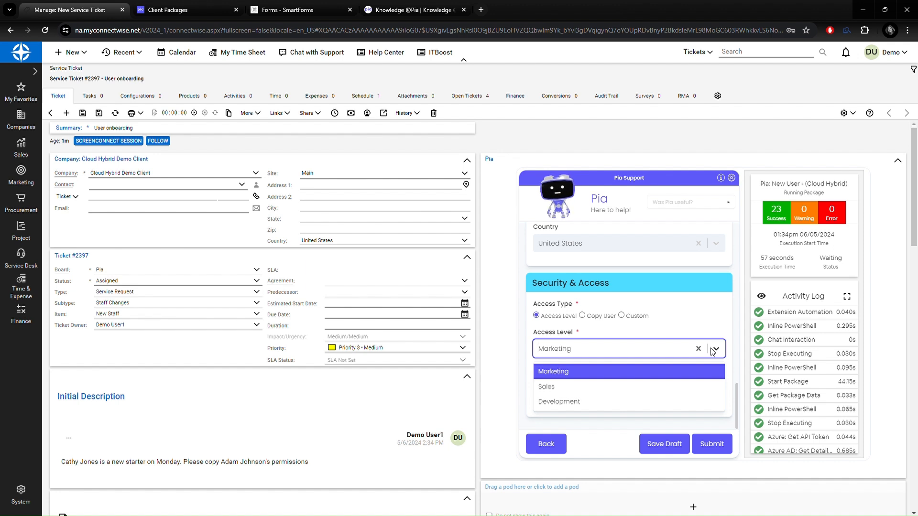
{"action": "left_click", "coordinate": [696, 318]}
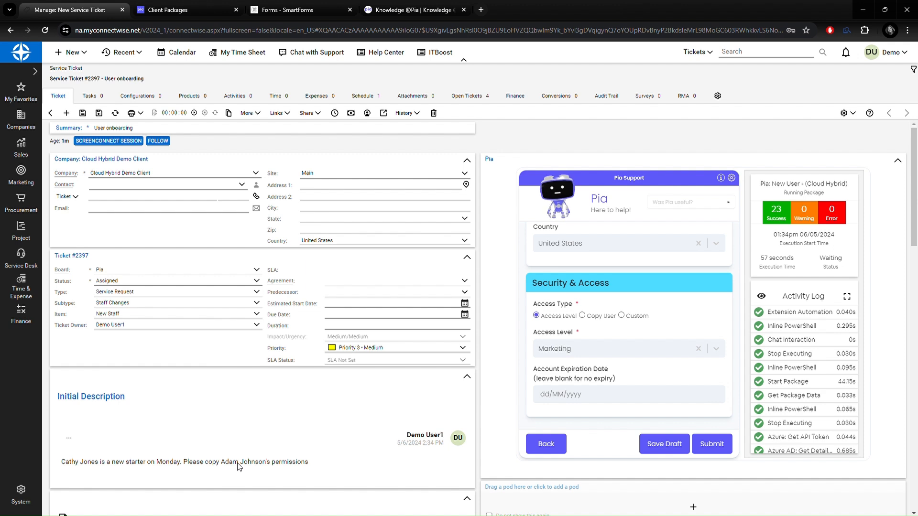
{"action": "left_click", "coordinate": [584, 316]}
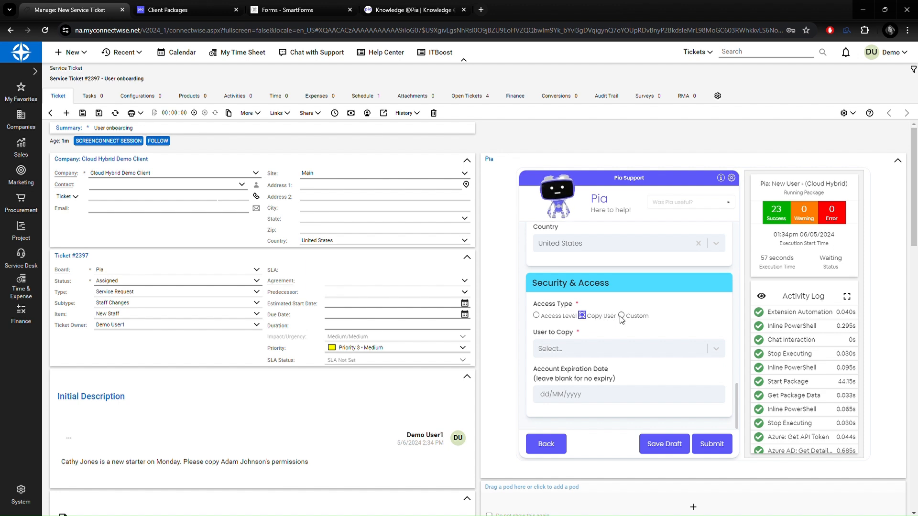
{"action": "left_click", "coordinate": [716, 350]}
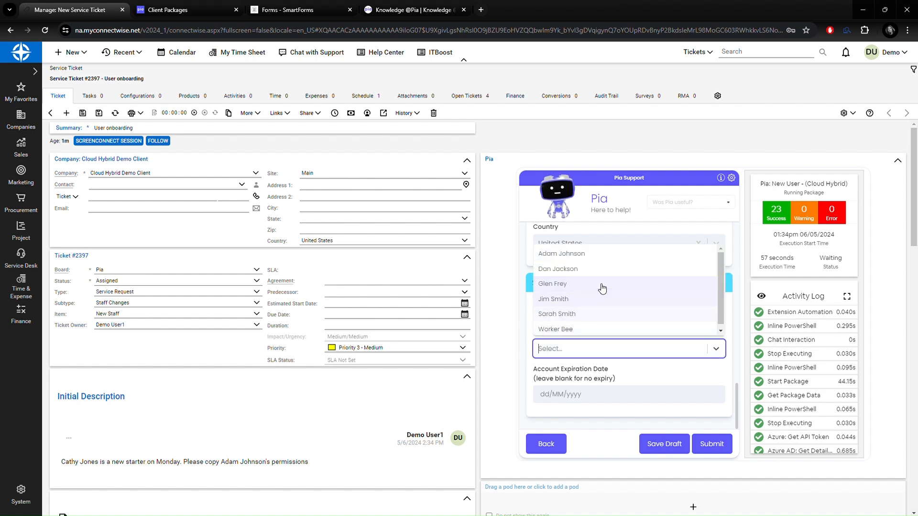
{"action": "left_click", "coordinate": [584, 254]}
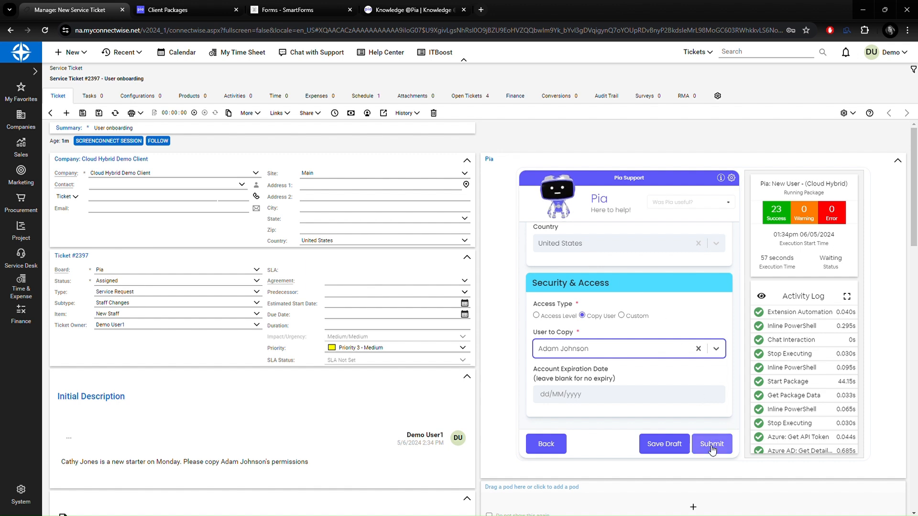
{"action": "left_click", "coordinate": [536, 395]}
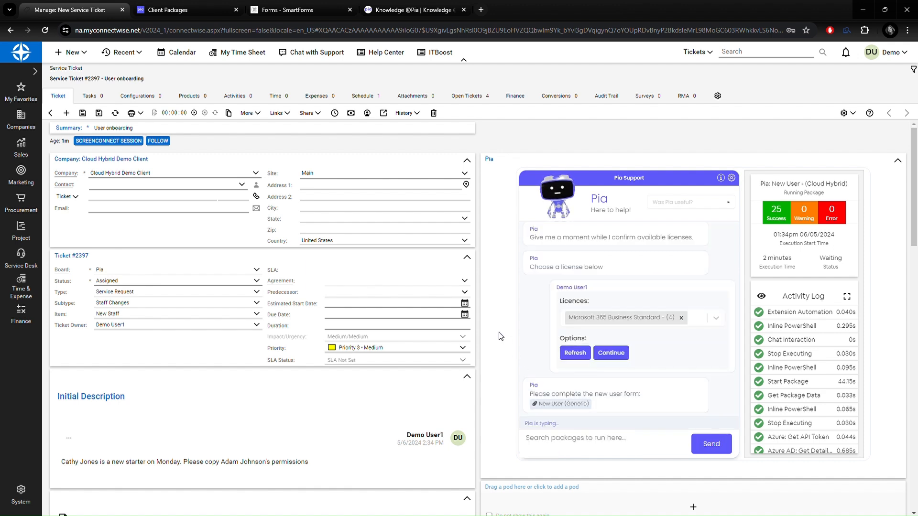
Switch Pia's Activity Log to the detailed console log view.
{"action": "left_click", "coordinate": [761, 297]}
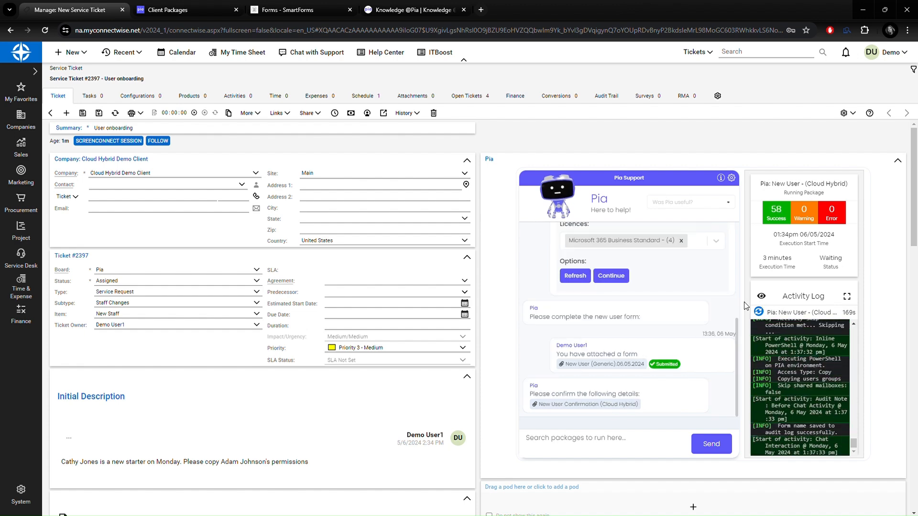
In the New User Confirmation form, add the Marketing Team distribution list.
{"action": "left_click", "coordinate": [579, 407]}
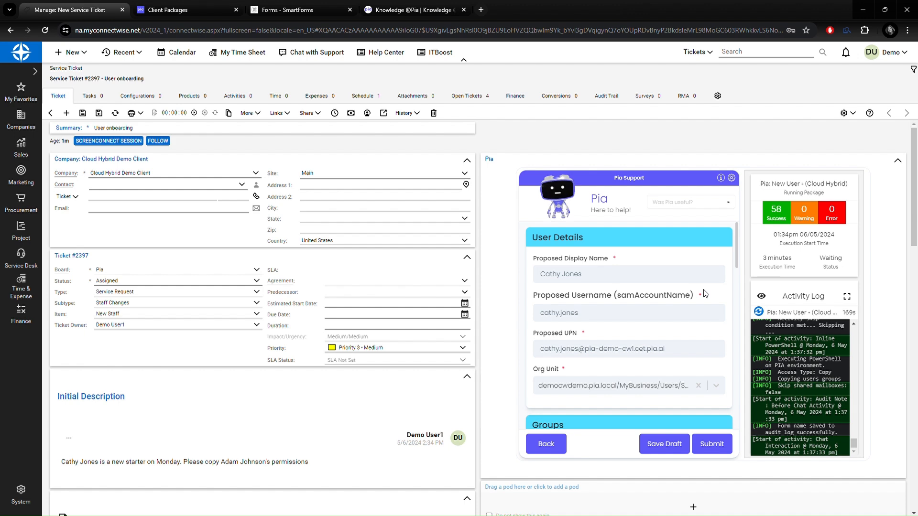
{"action": "scroll", "coordinate": [703, 291], "scroll_direction": "down", "scroll_amount": 2}
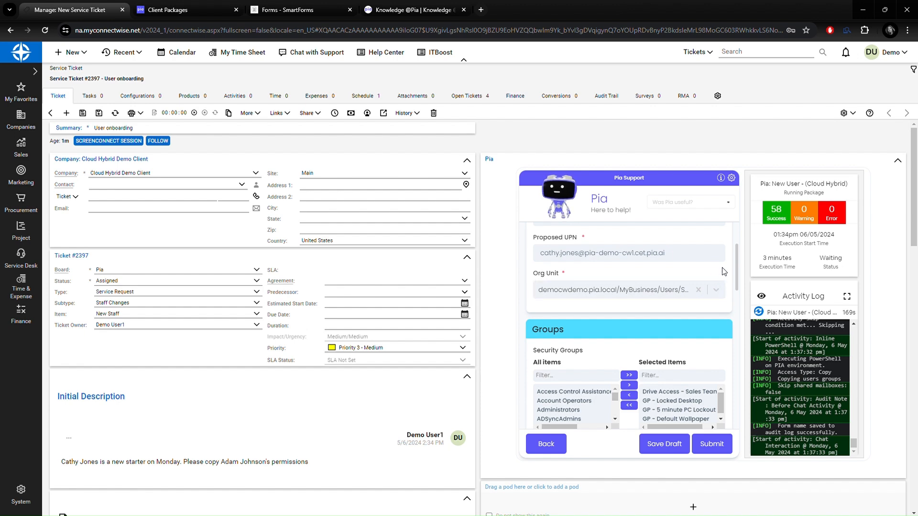
{"action": "scroll", "coordinate": [722, 271], "scroll_direction": "down", "scroll_amount": 2}
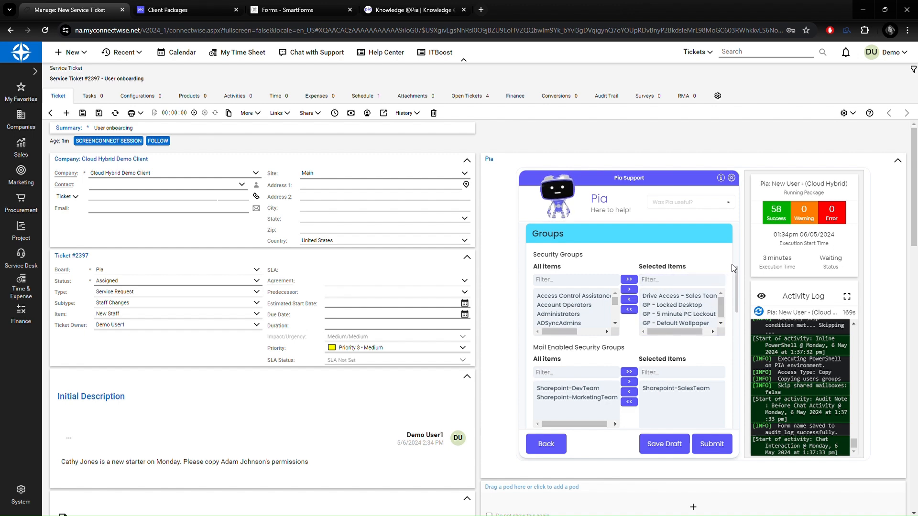
{"action": "left_click_drag", "start_coordinate": [737, 285], "coordinate": [734, 316]}
{"action": "left_click", "coordinate": [574, 375]}
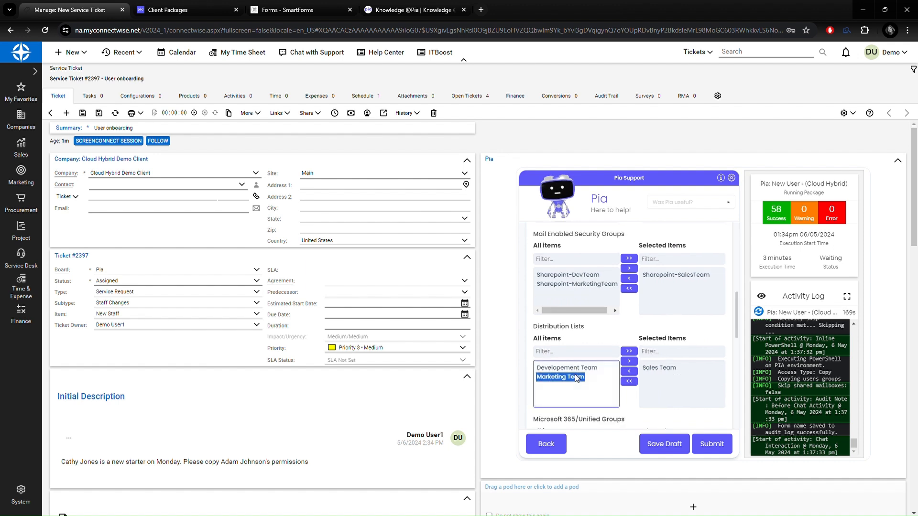
{"action": "left_click", "coordinate": [628, 362]}
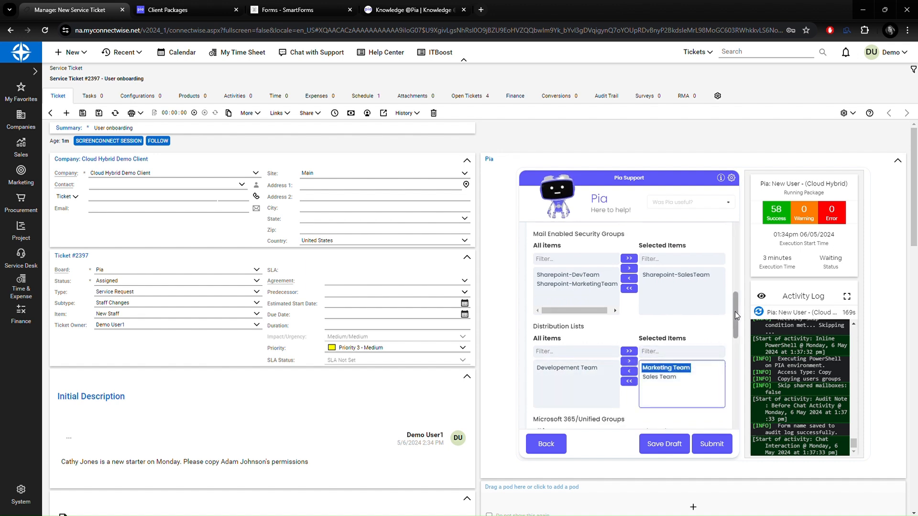
Add the Marketing Channel Microsoft 365 group and grant shared mailbox access to OPTION A.
{"action": "left_click_drag", "start_coordinate": [735, 312], "coordinate": [731, 343]}
{"action": "left_click", "coordinate": [564, 350]}
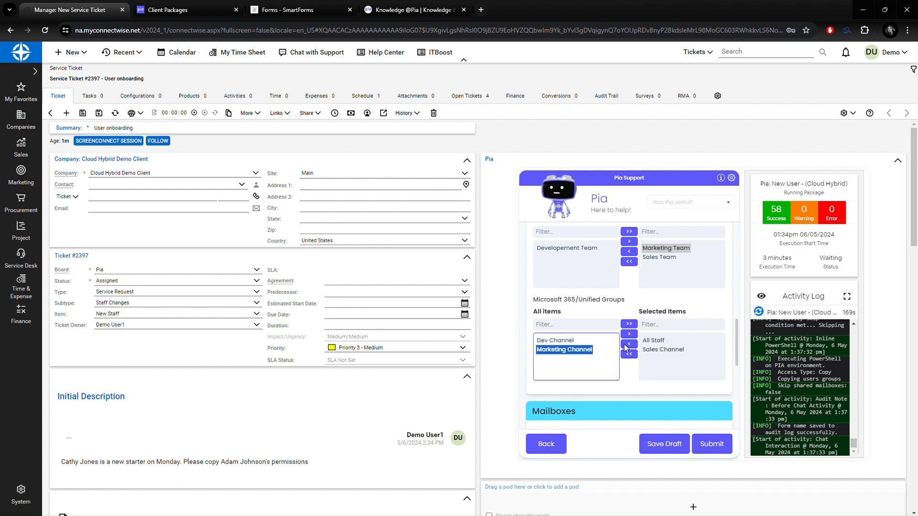
{"action": "left_click", "coordinate": [629, 334]}
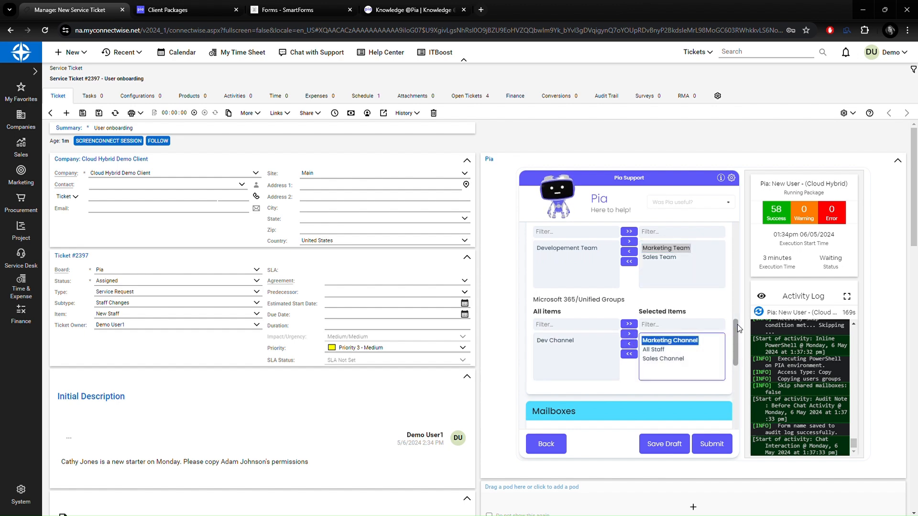
{"action": "left_click_drag", "start_coordinate": [737, 324], "coordinate": [731, 362]}
{"action": "left_click", "coordinate": [553, 319]}
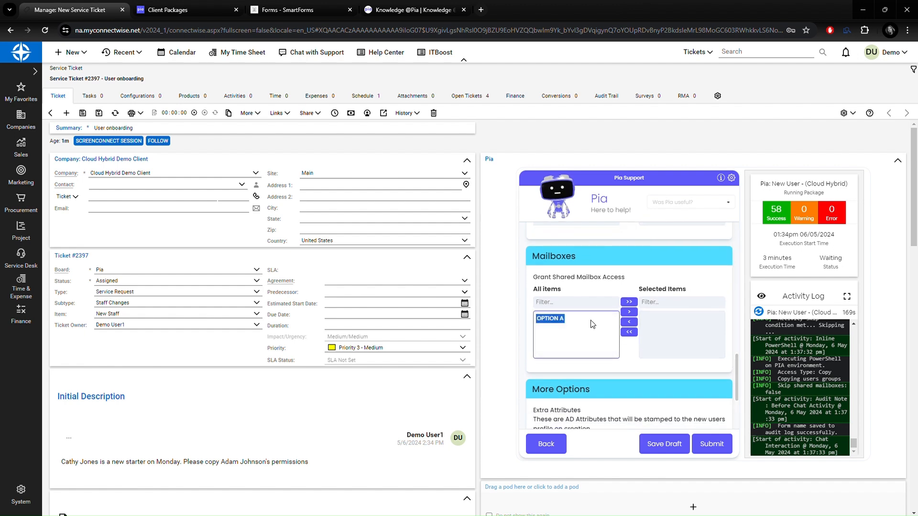
{"action": "left_click", "coordinate": [629, 311]}
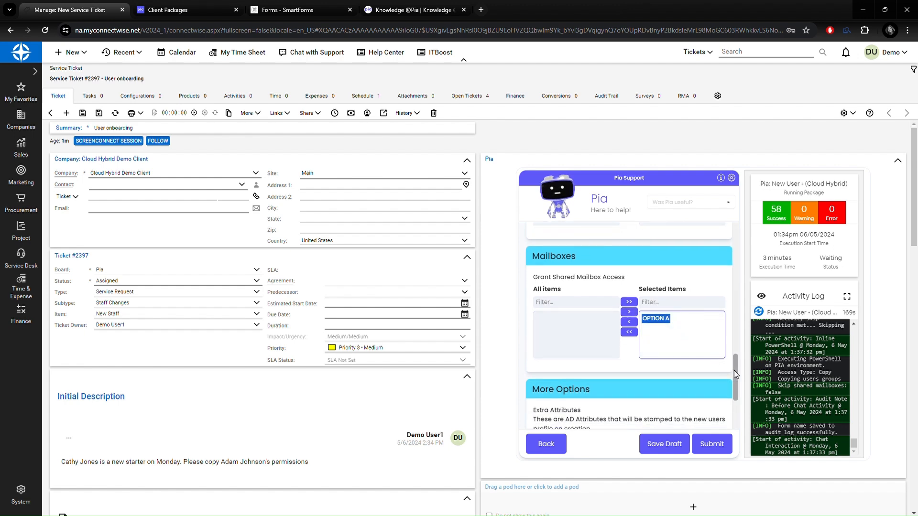
{"action": "left_click_drag", "start_coordinate": [734, 366], "coordinate": [733, 393]}
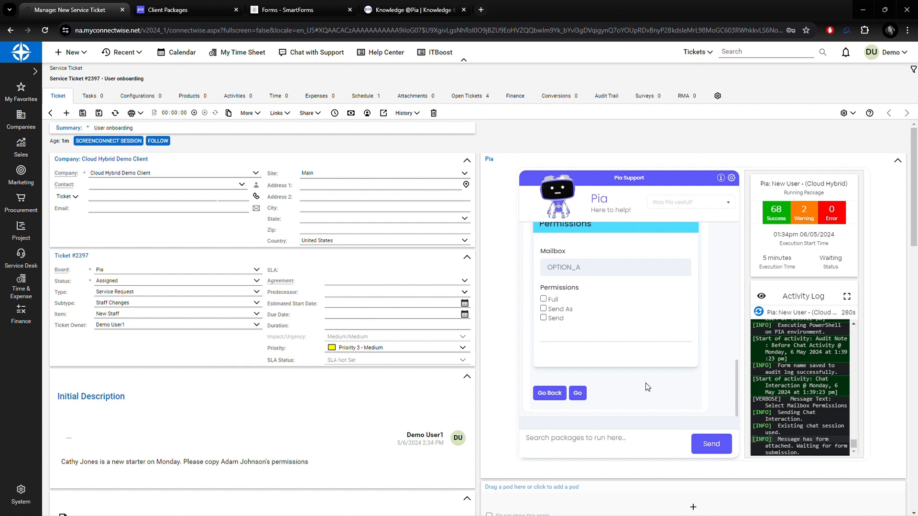
Grant Full, Send As and Send permissions with Auto Mapping on OPTION_A and submit.
{"action": "left_click", "coordinate": [544, 298]}
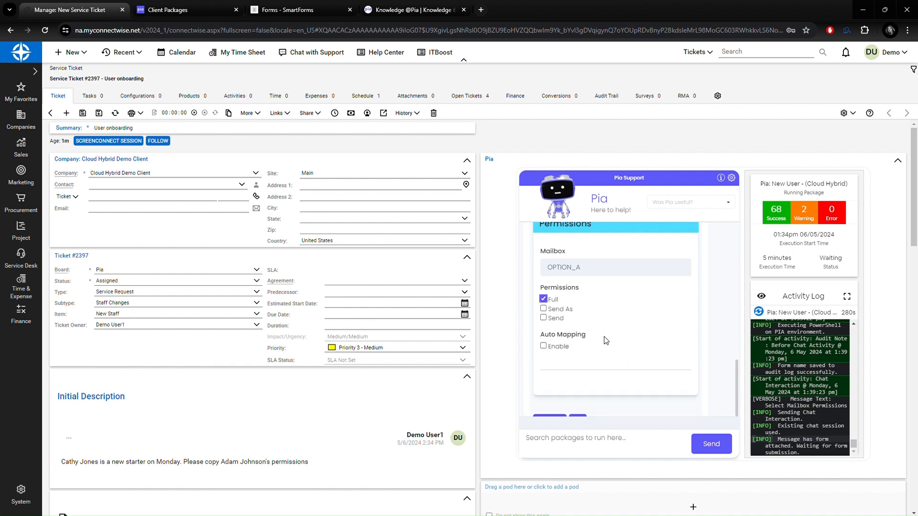
{"action": "left_click", "coordinate": [543, 308]}
{"action": "left_click", "coordinate": [546, 318]}
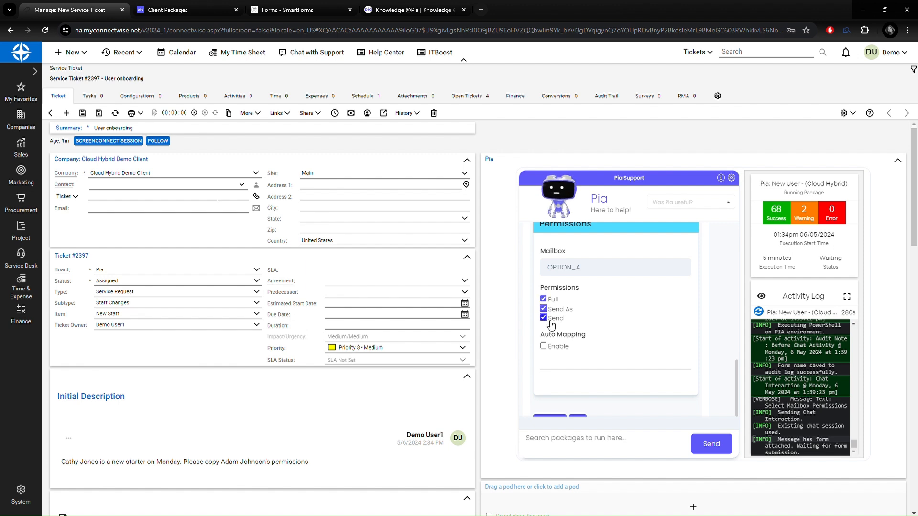
{"action": "left_click", "coordinate": [544, 346]}
{"action": "scroll", "coordinate": [640, 348], "scroll_direction": "down", "scroll_amount": 1}
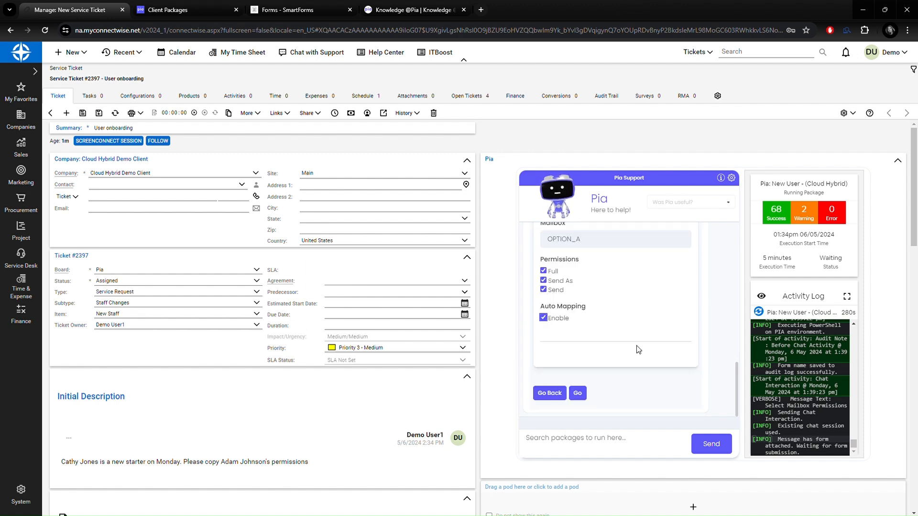
{"action": "left_click", "coordinate": [577, 393]}
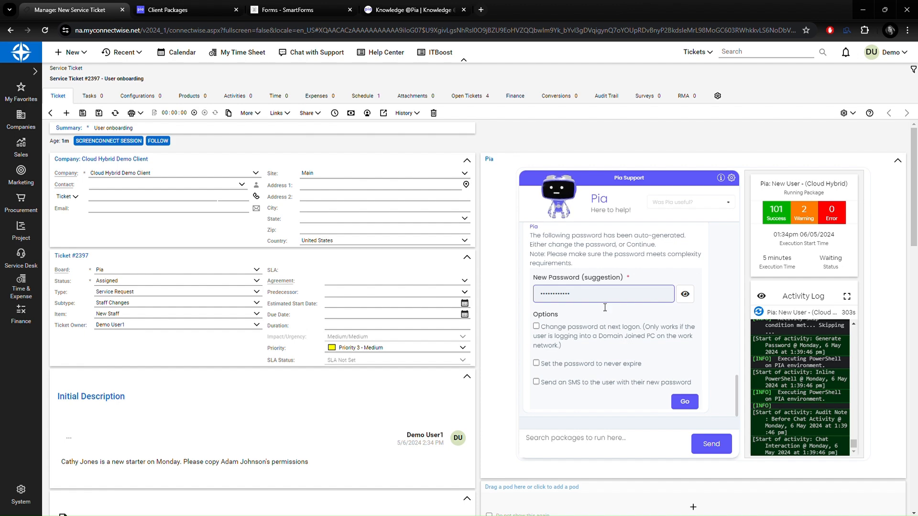
Keep the suggested password, require a change at next logon, and confirm.
{"action": "left_click", "coordinate": [581, 331]}
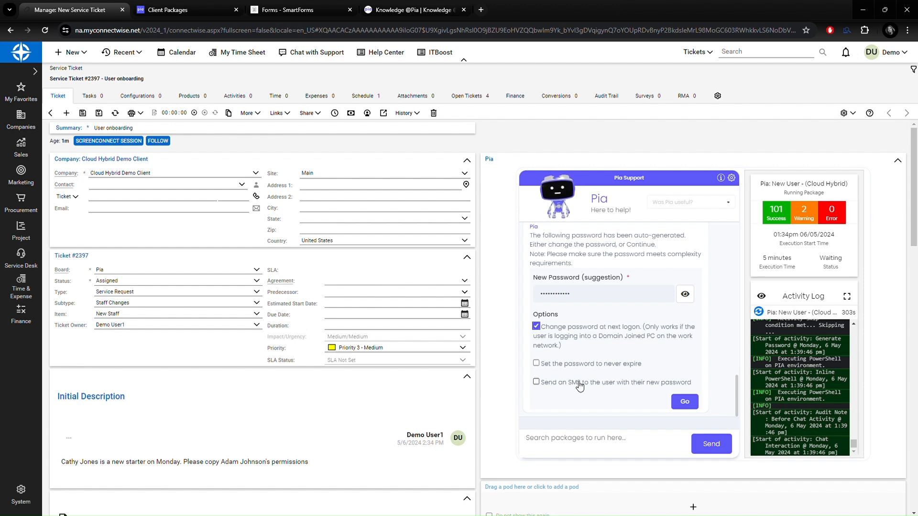
{"action": "left_click", "coordinate": [684, 401]}
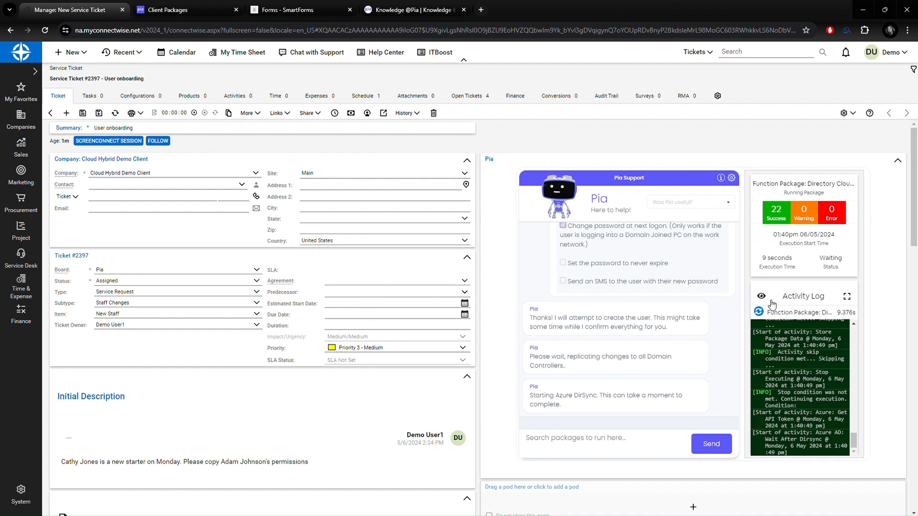
Expand the Activity Log pod to follow Pia's DirSync progress.
{"action": "left_click", "coordinate": [847, 297]}
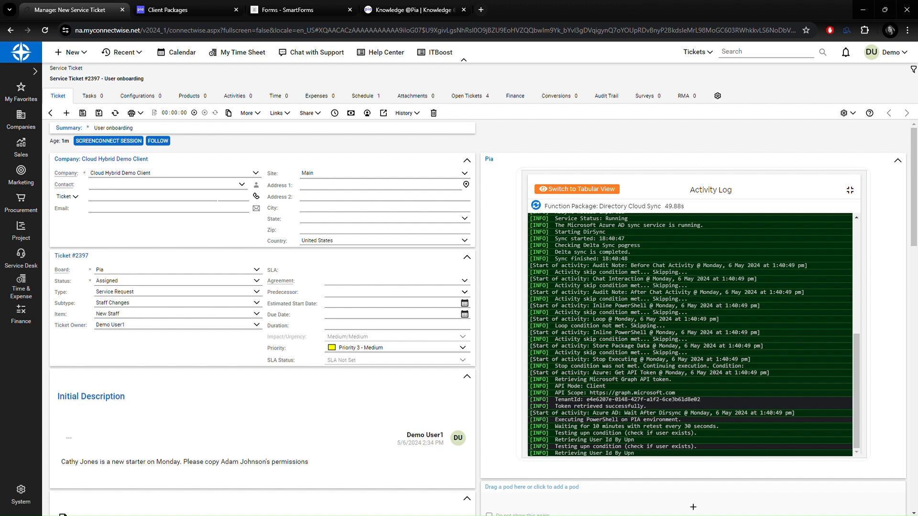
Collapse the Activity Log to show Pia's package at Waiting after DirSync (154 successes, 4 warnings).
{"action": "left_click", "coordinate": [850, 192]}
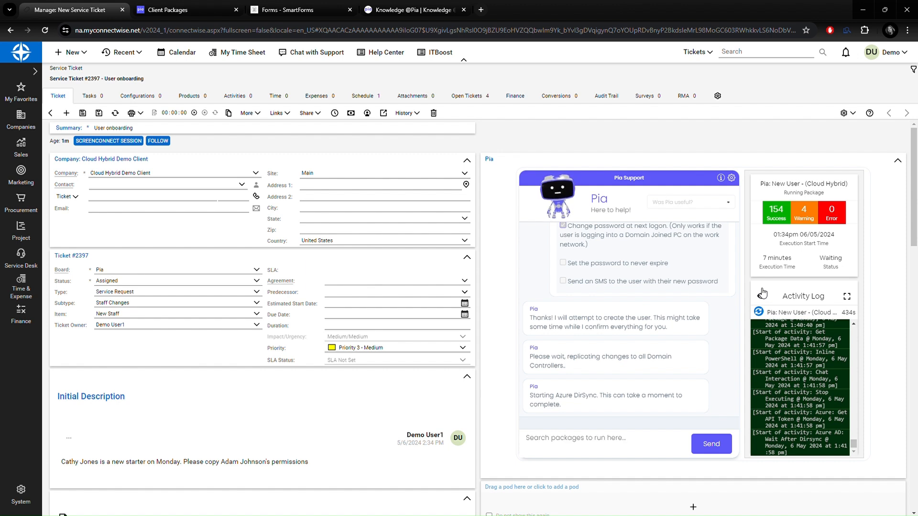
{"action": "left_click", "coordinate": [847, 296]}
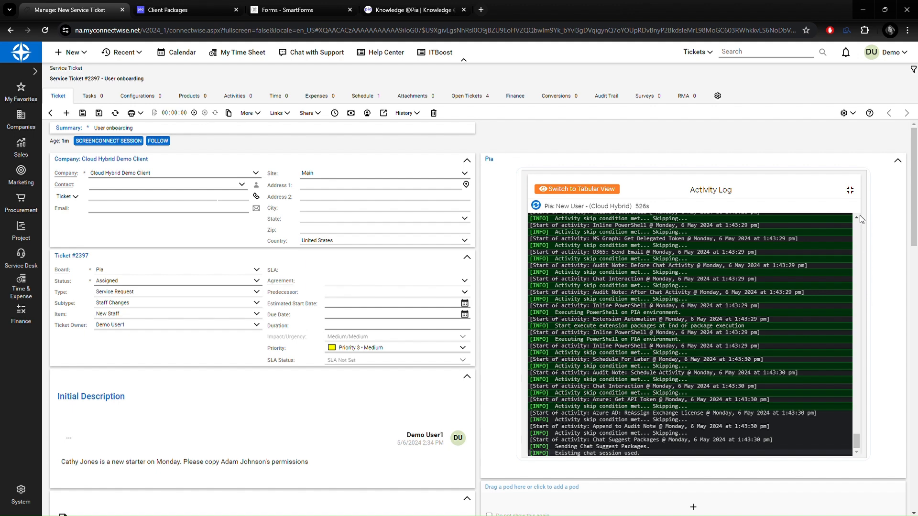
{"action": "left_click", "coordinate": [850, 192]}
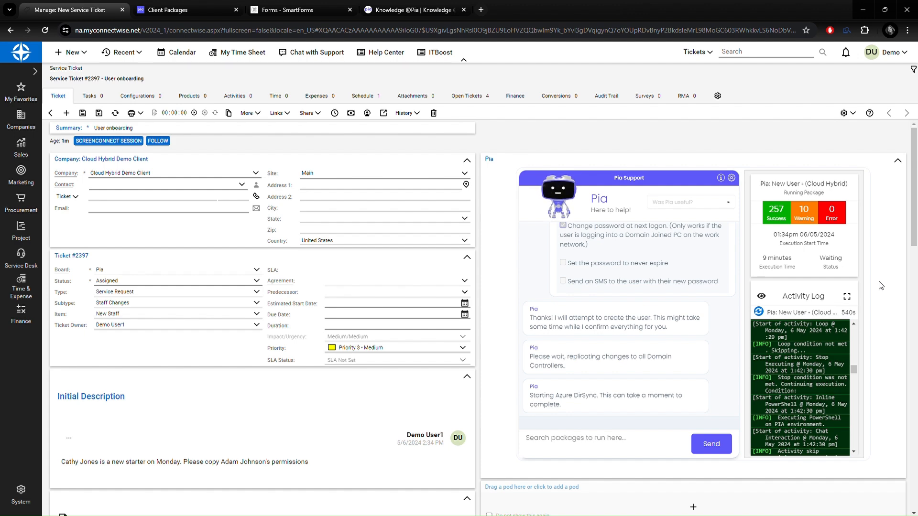
Review Pia's chat and capability list, then refresh ticket #2397 to Engineer Waiting with 2 tasks.
{"action": "left_click_drag", "start_coordinate": [855, 368], "coordinate": [853, 454]}
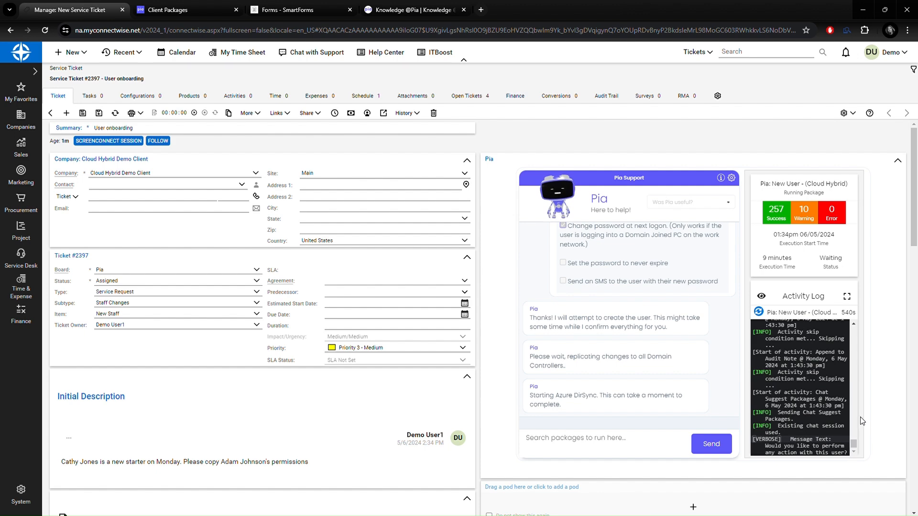
{"action": "scroll", "coordinate": [647, 362], "scroll_direction": "down", "scroll_amount": 3}
{"action": "scroll", "coordinate": [644, 362], "scroll_direction": "down", "scroll_amount": 3}
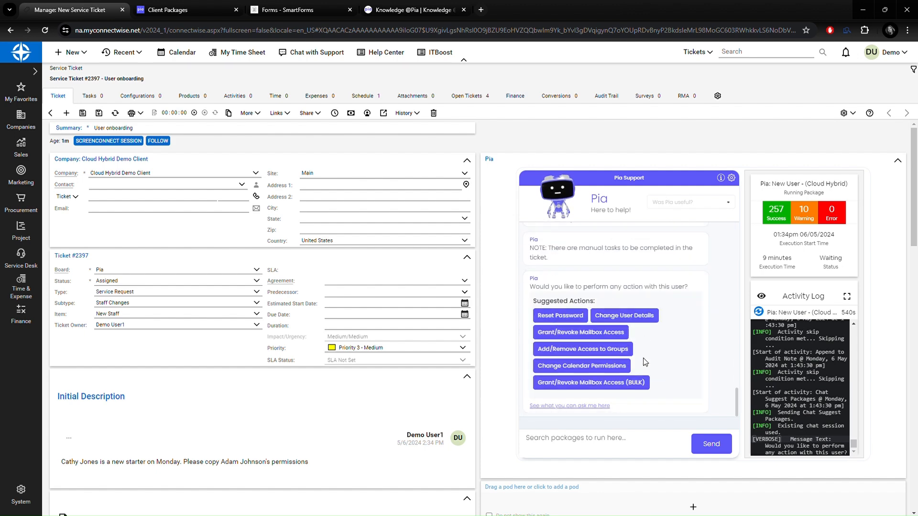
{"action": "scroll", "coordinate": [645, 363], "scroll_direction": "up", "scroll_amount": 2}
{"action": "scroll", "coordinate": [645, 363], "scroll_direction": "down", "scroll_amount": 2}
{"action": "left_click", "coordinate": [558, 406]}
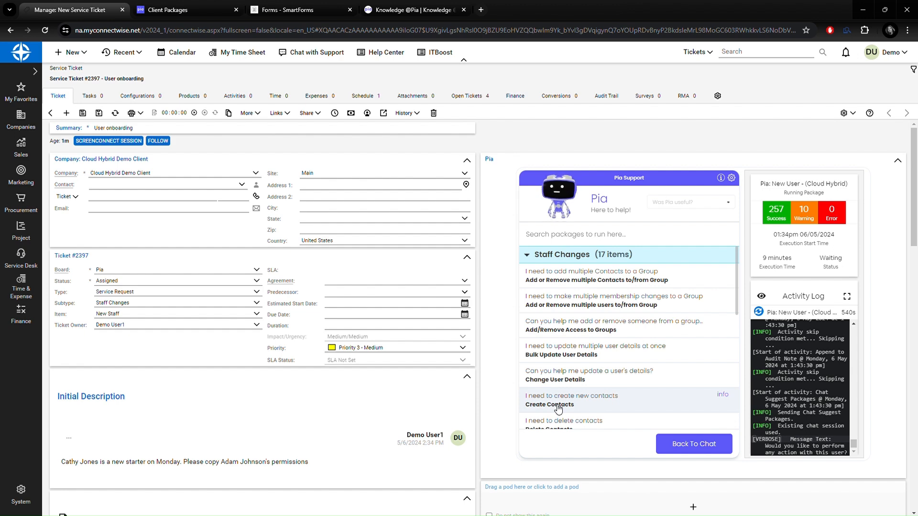
{"action": "left_click", "coordinate": [685, 449]}
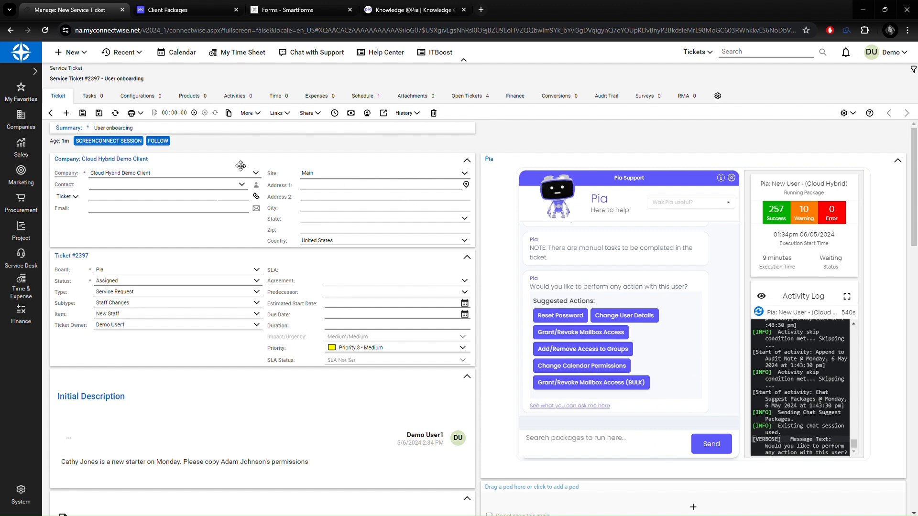
{"action": "left_click", "coordinate": [115, 113]}
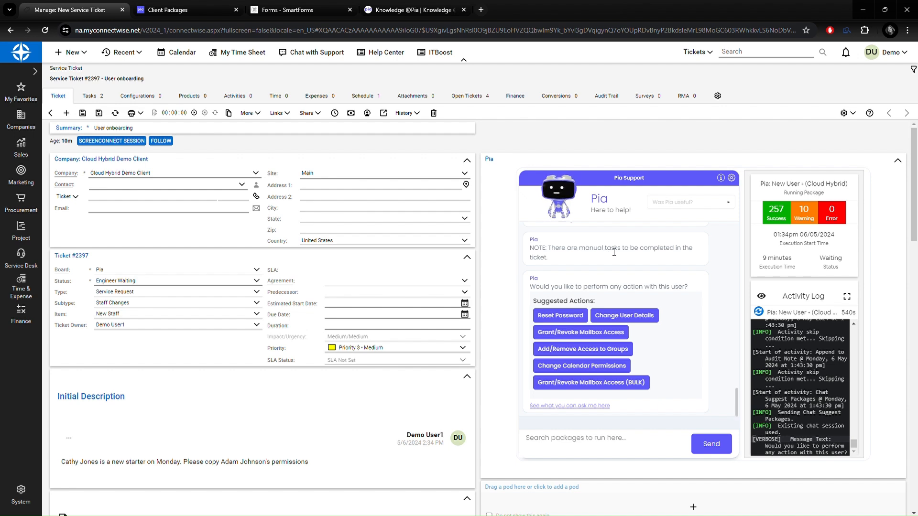
Show ticket #2397's tasks, listing the manual tasks Proxy pass and Order Laptop.
{"action": "left_click", "coordinate": [89, 96]}
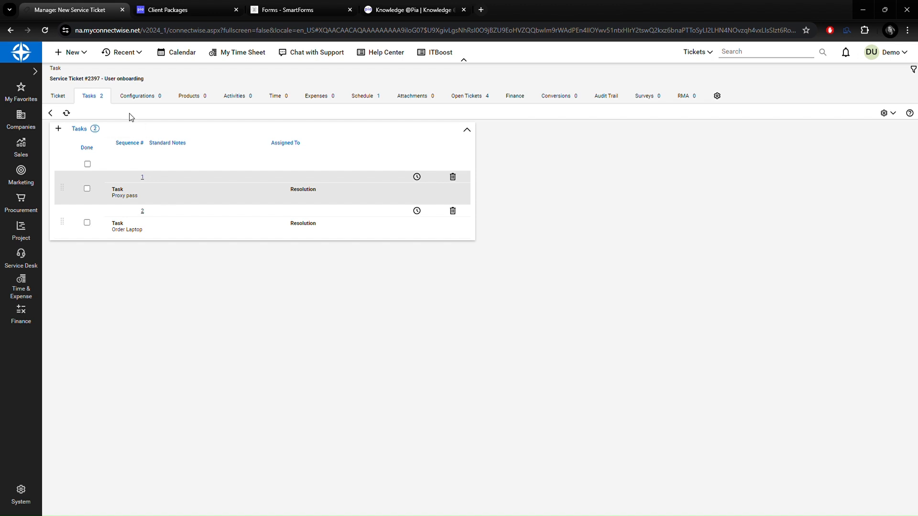
Return to ticket #2397's main details and scroll down to its notes section.
{"action": "left_click", "coordinate": [61, 96]}
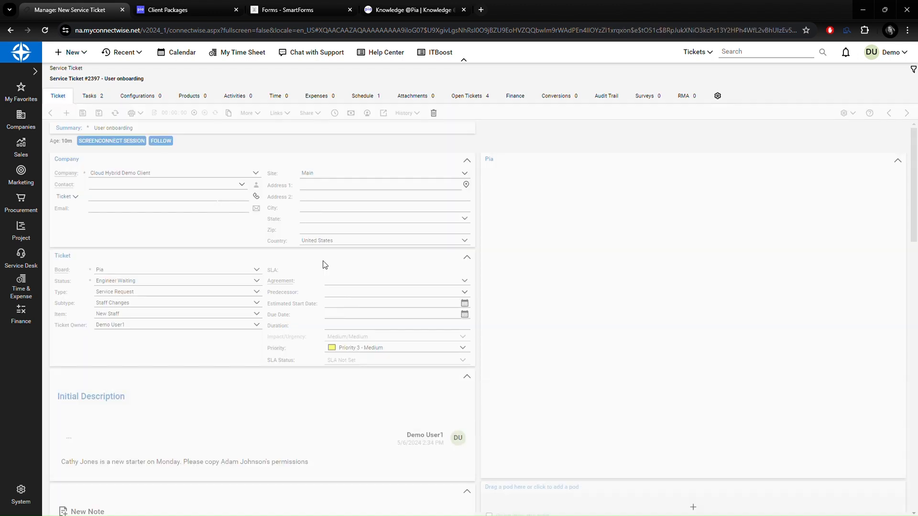
{"action": "scroll", "coordinate": [321, 267], "scroll_direction": "down", "scroll_amount": 2}
{"action": "scroll", "coordinate": [322, 271], "scroll_direction": "down", "scroll_amount": 5}
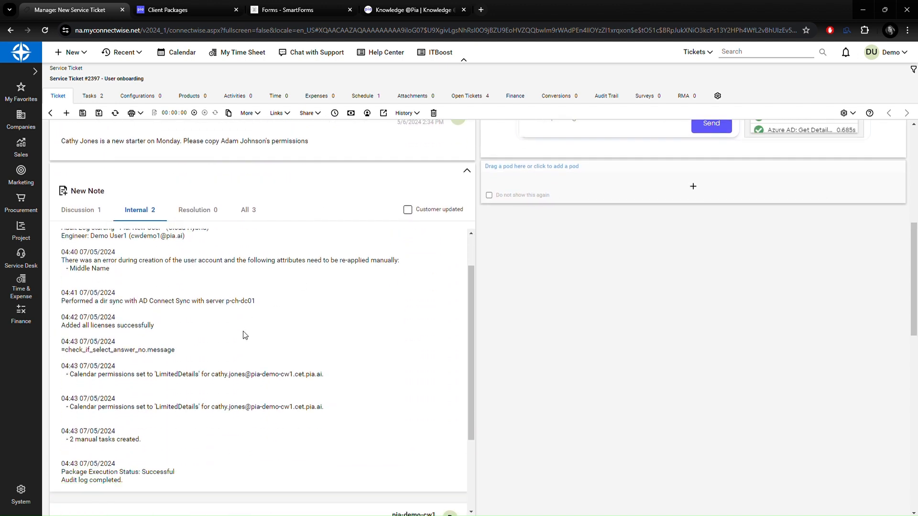
{"action": "left_click_drag", "start_coordinate": [470, 294], "coordinate": [471, 239]}
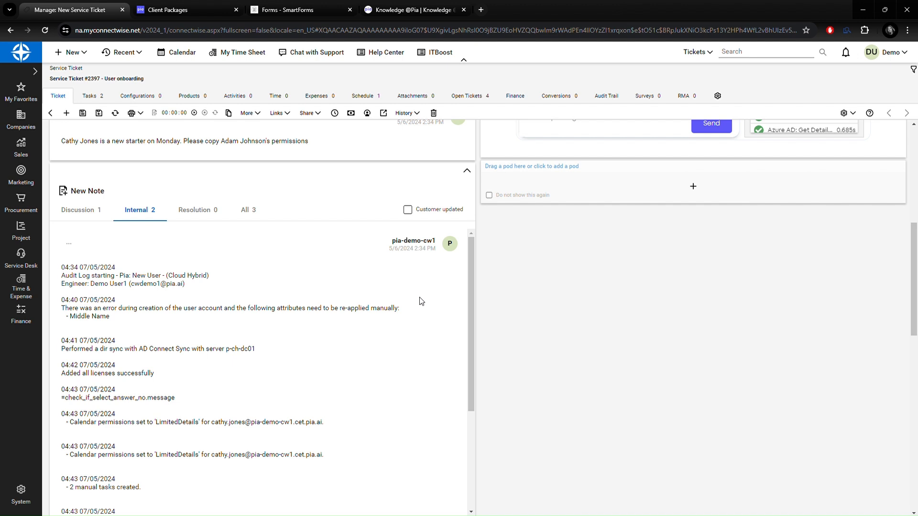
Switch the notes to the Discussion tab and scroll back to the ticket's top.
{"action": "left_click", "coordinate": [93, 214]}
{"action": "scroll", "coordinate": [227, 293], "scroll_direction": "up", "scroll_amount": 3}
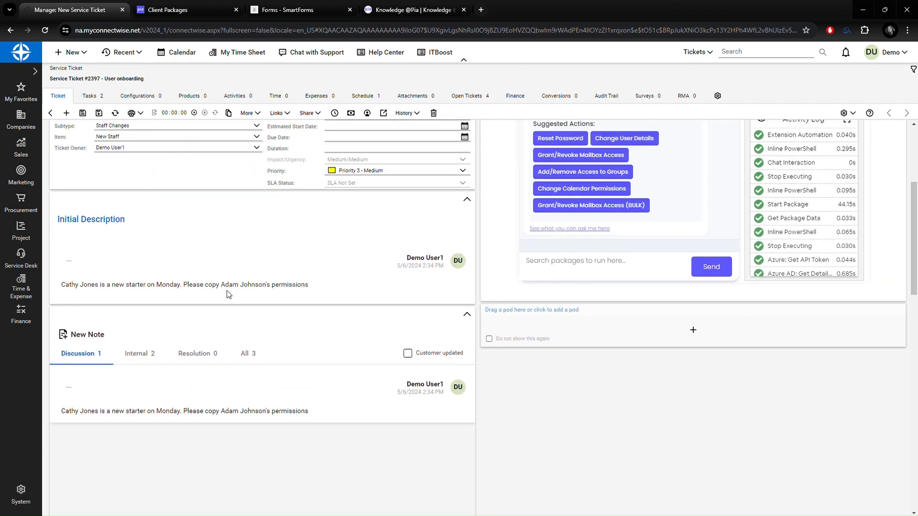
{"action": "scroll", "coordinate": [229, 294], "scroll_direction": "up", "scroll_amount": 4}
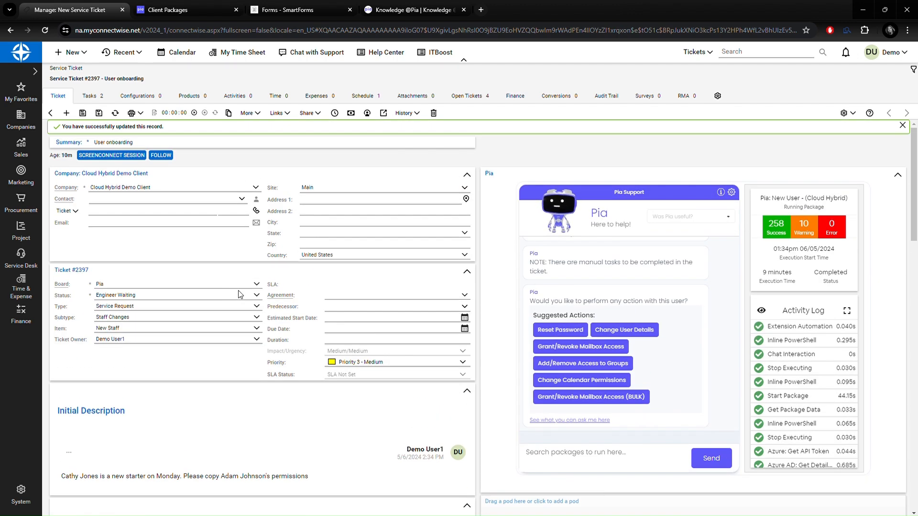